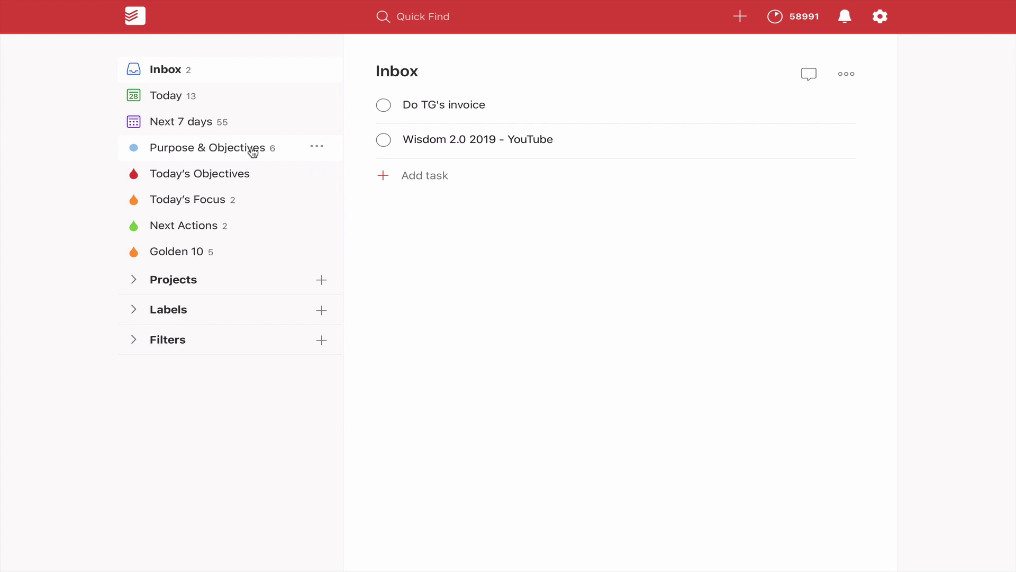
Step: Show the Purpose & Objectives project with this week's focus and weekly tasks
click(253, 152)
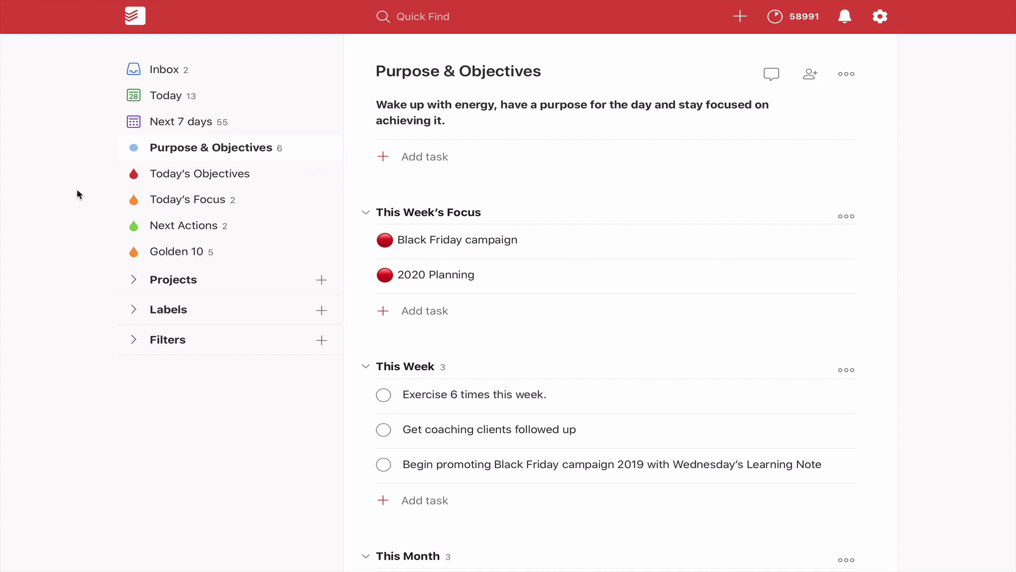
Step: Expand the Projects list and the sub-projects nested under ACTIVE PROJECTS
click(171, 279)
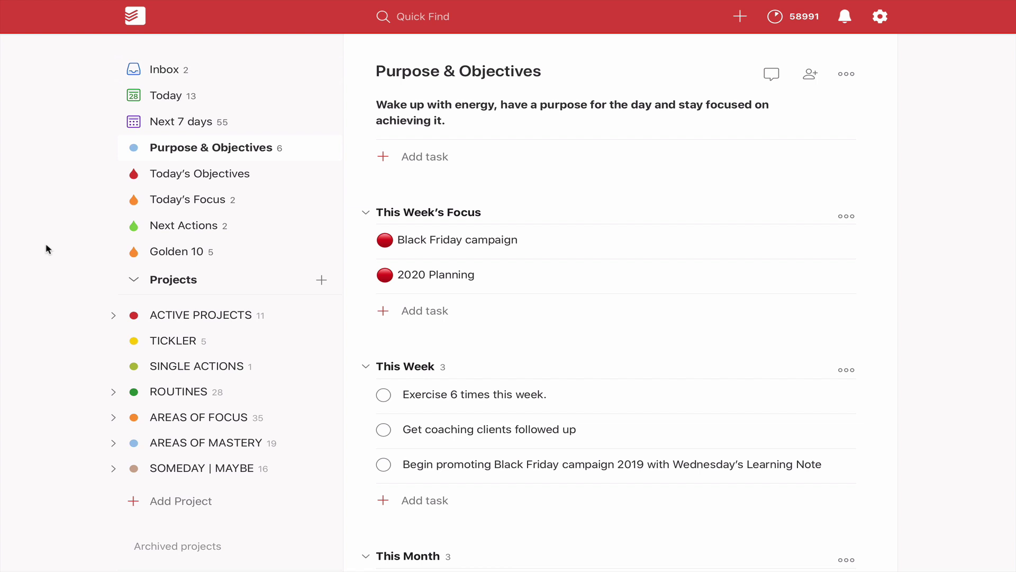
click(114, 315)
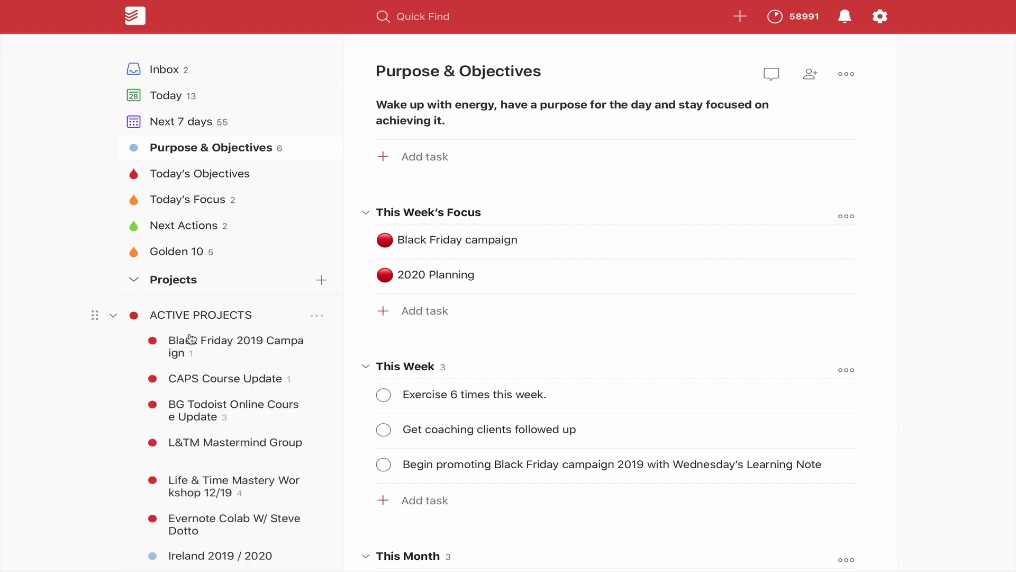
scroll(237, 351, down, 3)
scroll(236, 355, up, 1)
scroll(236, 355, up, 1)
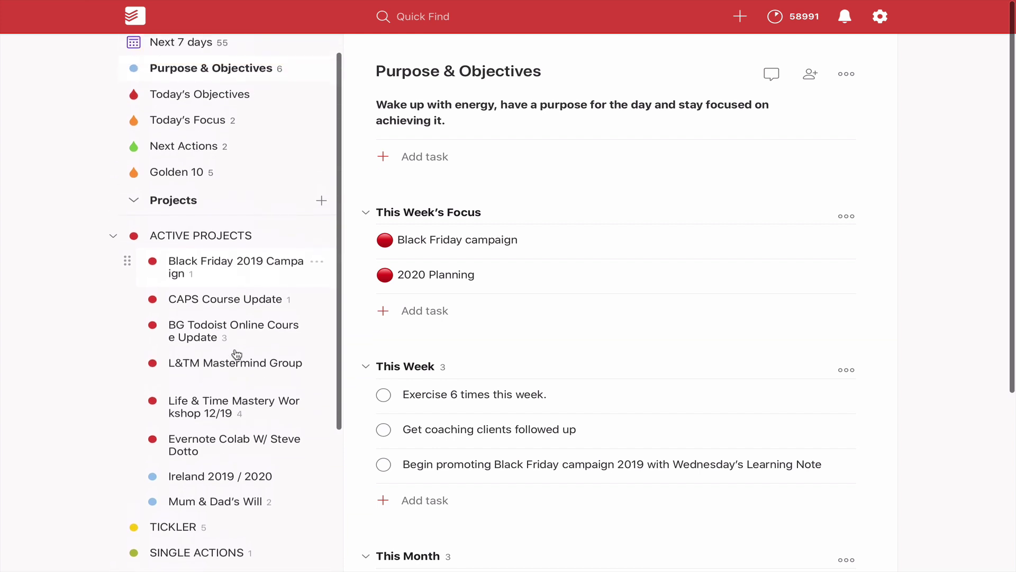
scroll(236, 354, up, 2)
scroll(235, 354, down, 1)
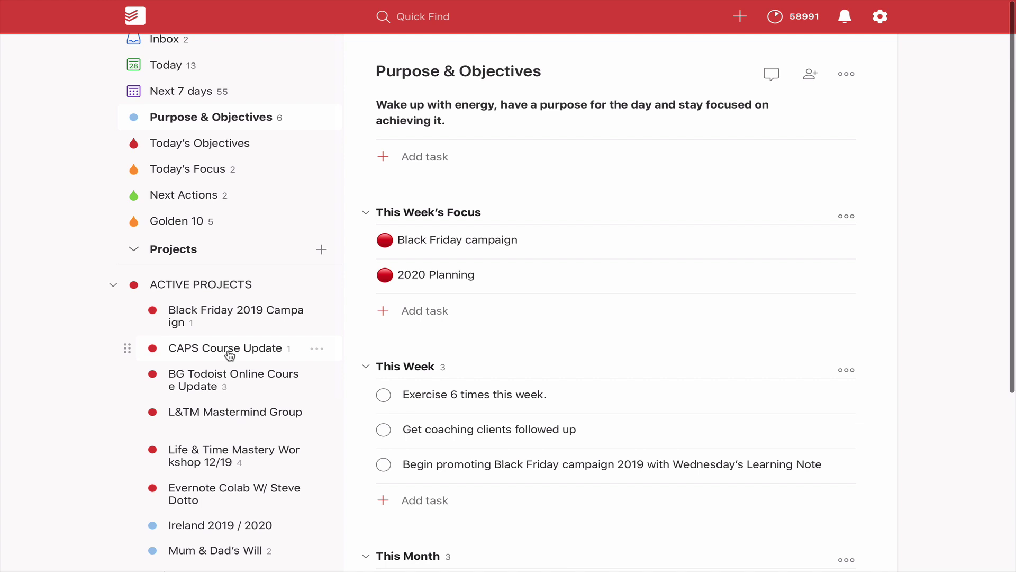
Step: Show the CAPS Course Update project with its Upload videos to Skillshare task
click(229, 355)
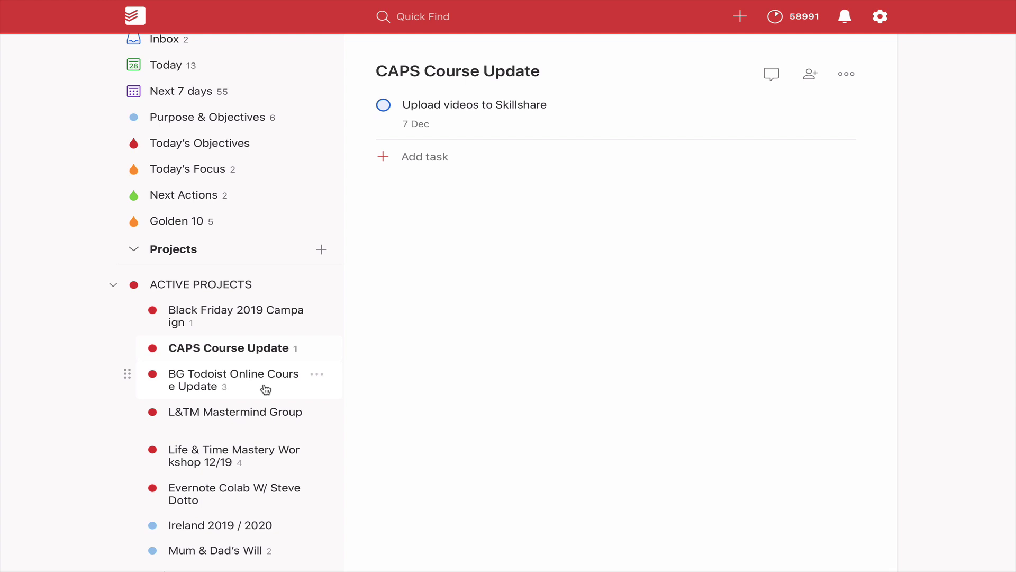
scroll(265, 389, down, 1)
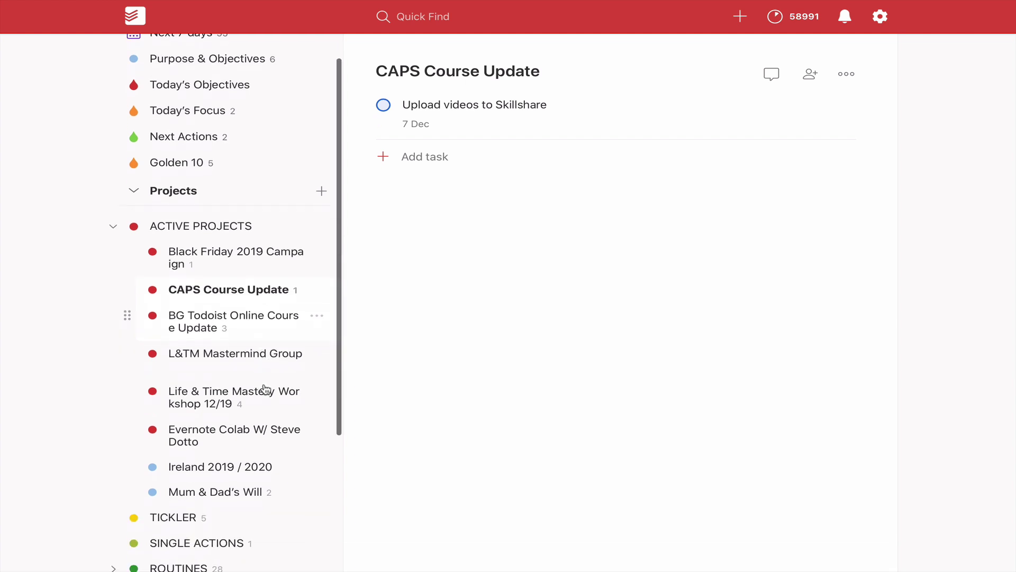
scroll(238, 365, down, 1)
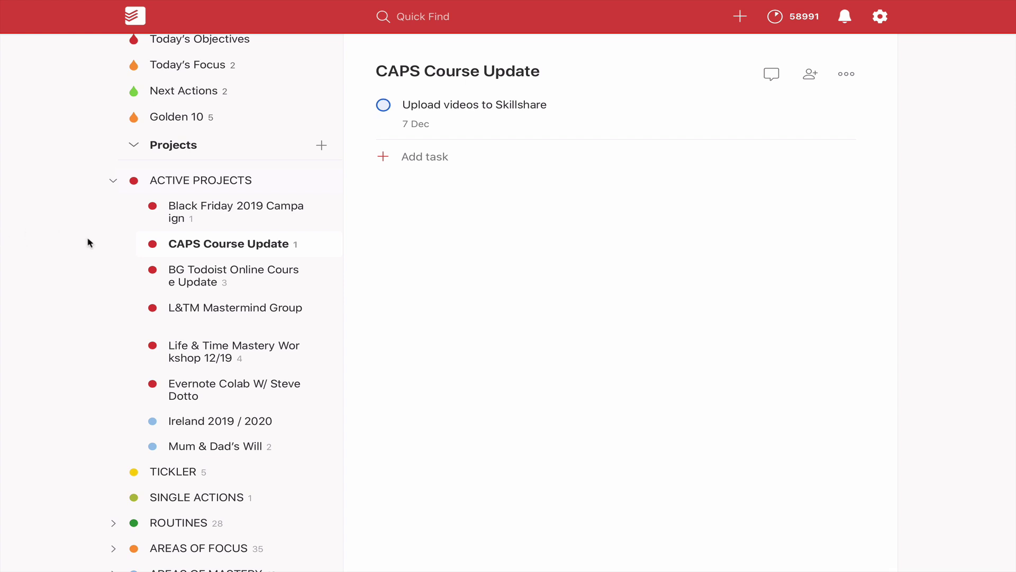
Step: Fold ACTIVE PROJECTS, unfold AREAS OF FOCUS to review its sub-projects, then fold it again
click(114, 183)
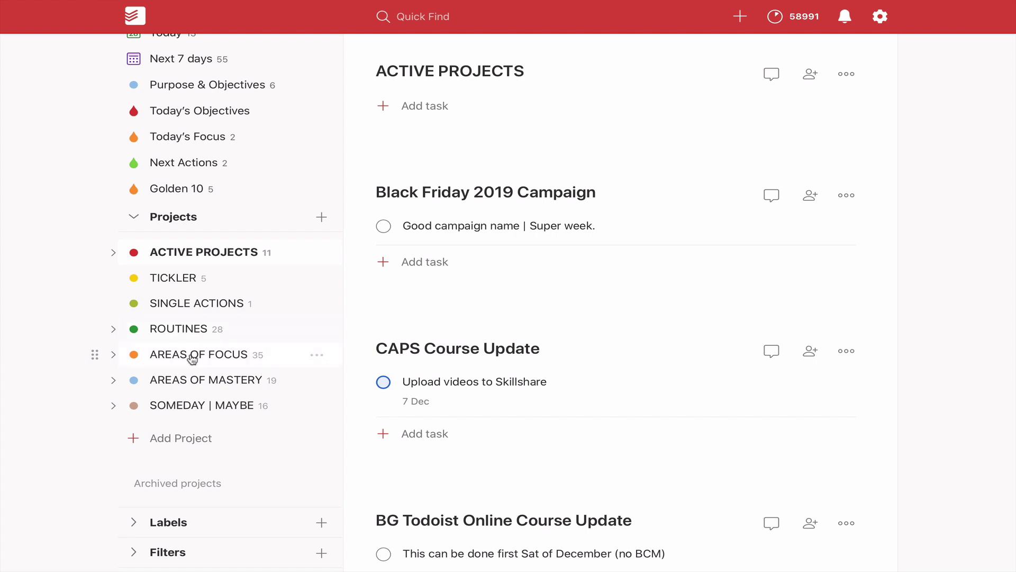
click(113, 354)
scroll(291, 351, down, 1)
scroll(292, 350, down, 2)
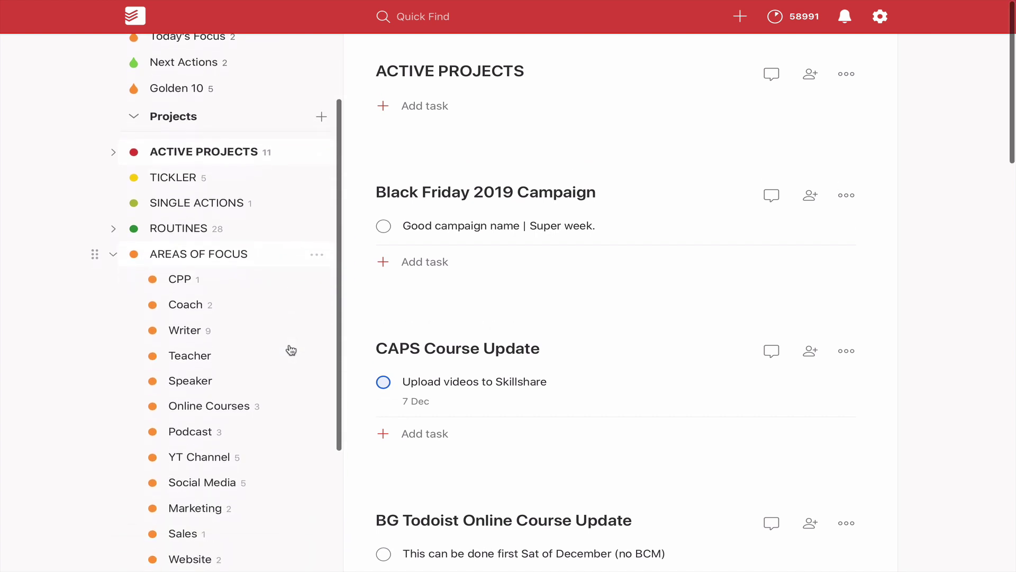
scroll(291, 349, down, 2)
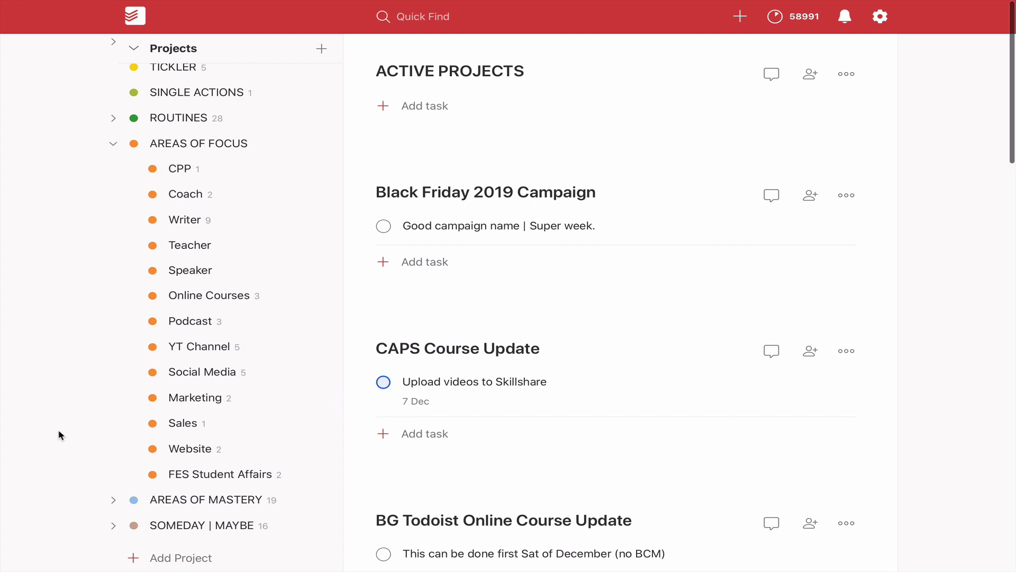
mouse_move(199, 143)
click(112, 145)
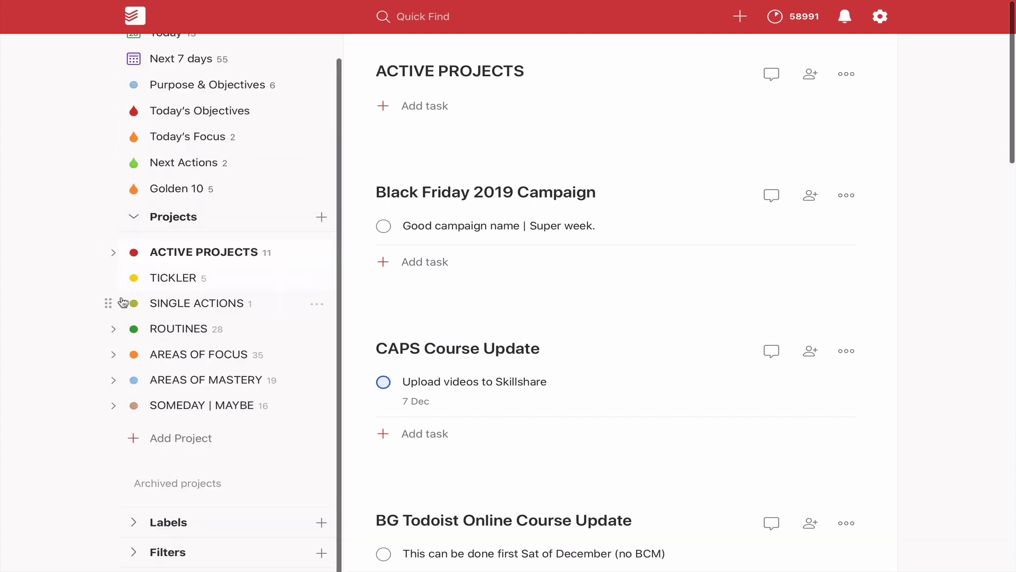
click(112, 380)
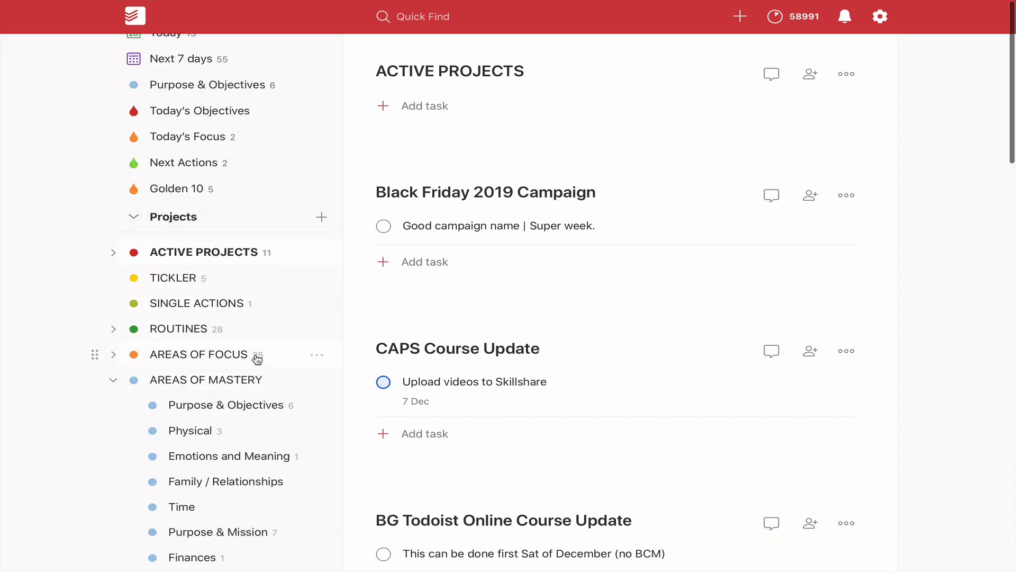
scroll(257, 358, down, 2)
scroll(256, 357, down, 1)
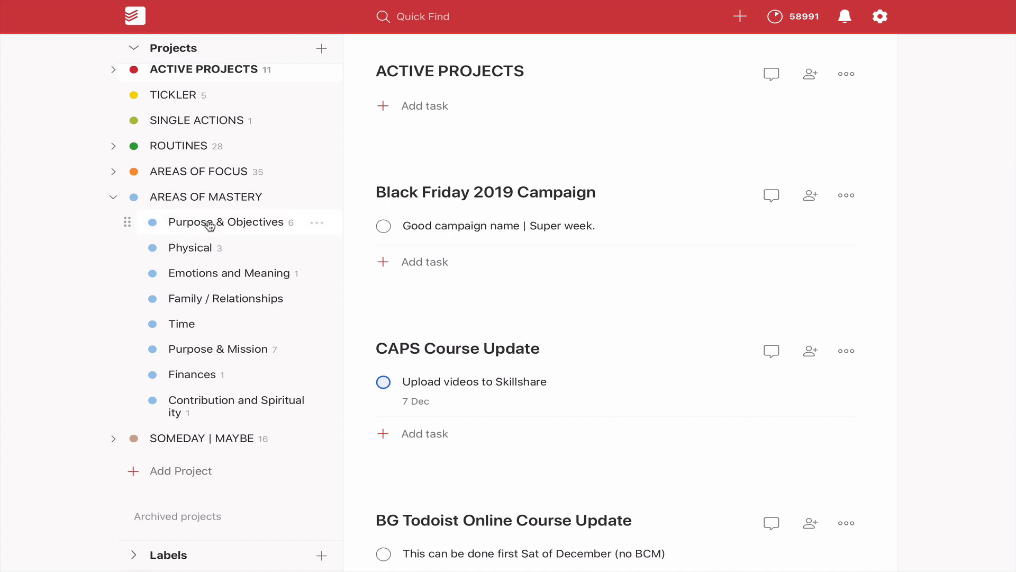
scroll(209, 225, up, 3)
scroll(209, 226, up, 3)
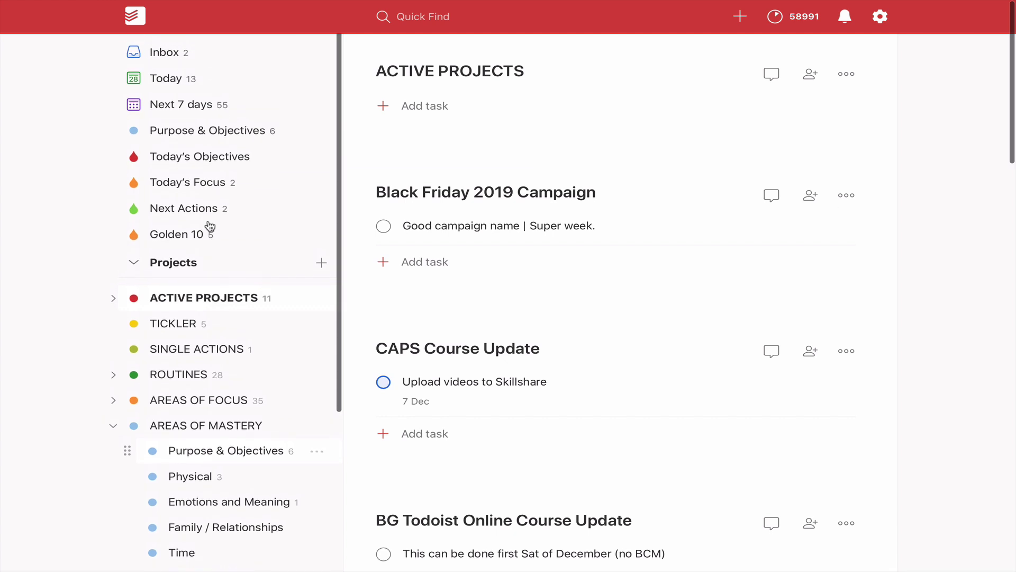
scroll(208, 226, up, 1)
scroll(210, 234, down, 2)
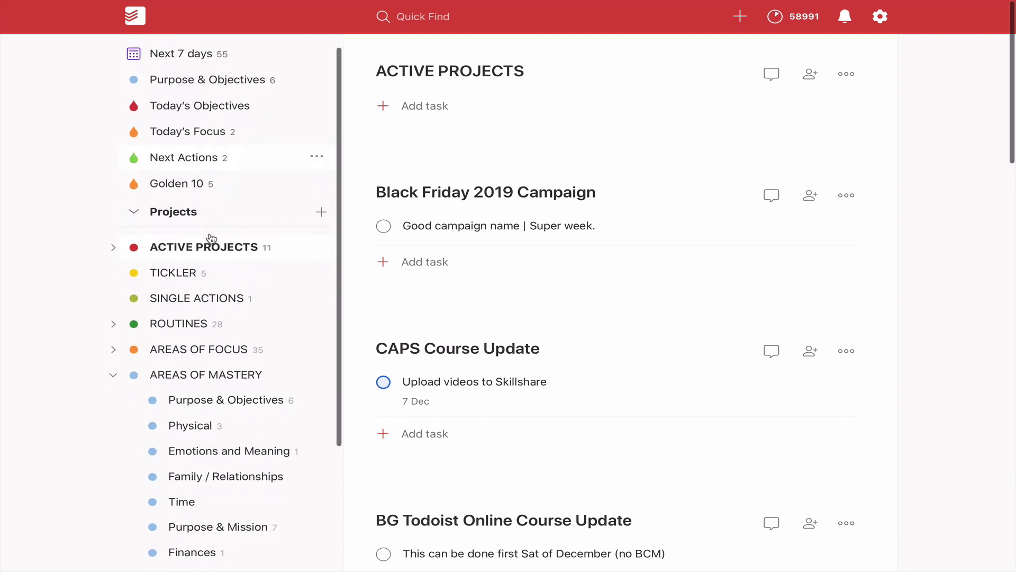
scroll(209, 234, down, 4)
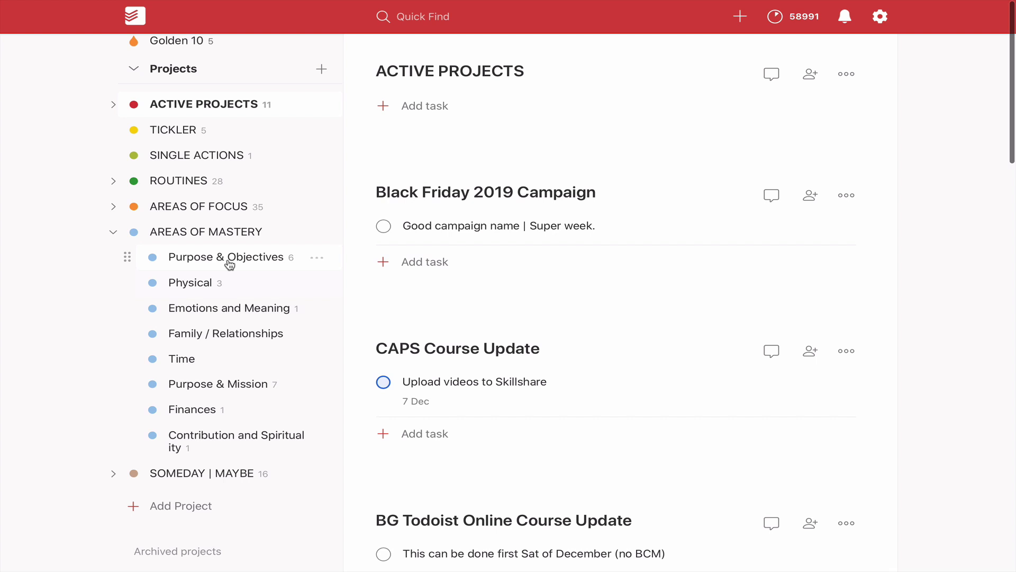
Step: Show the AREAS OF MASTERY page and fold its sub-projects away in the sidebar
click(119, 238)
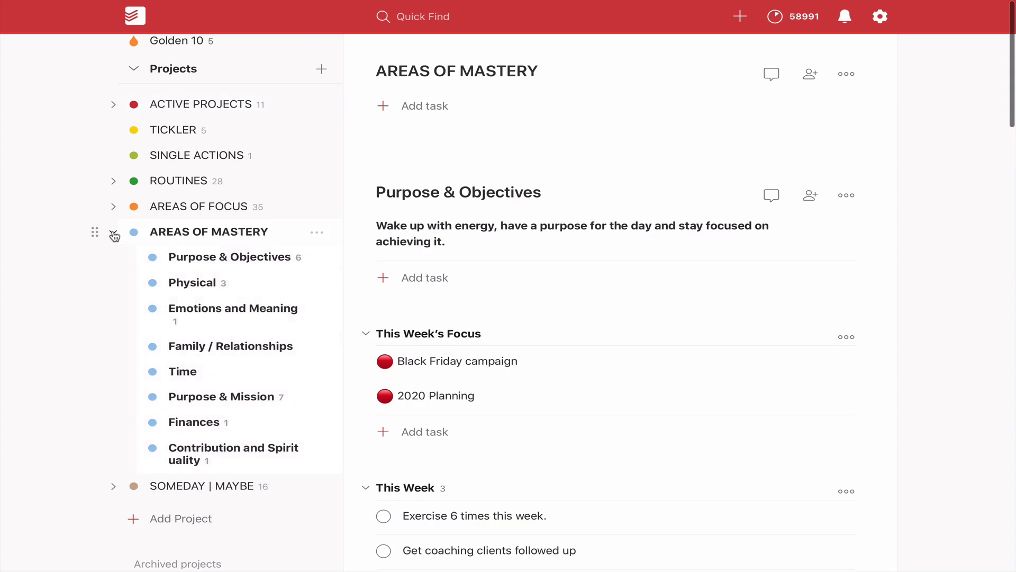
click(114, 234)
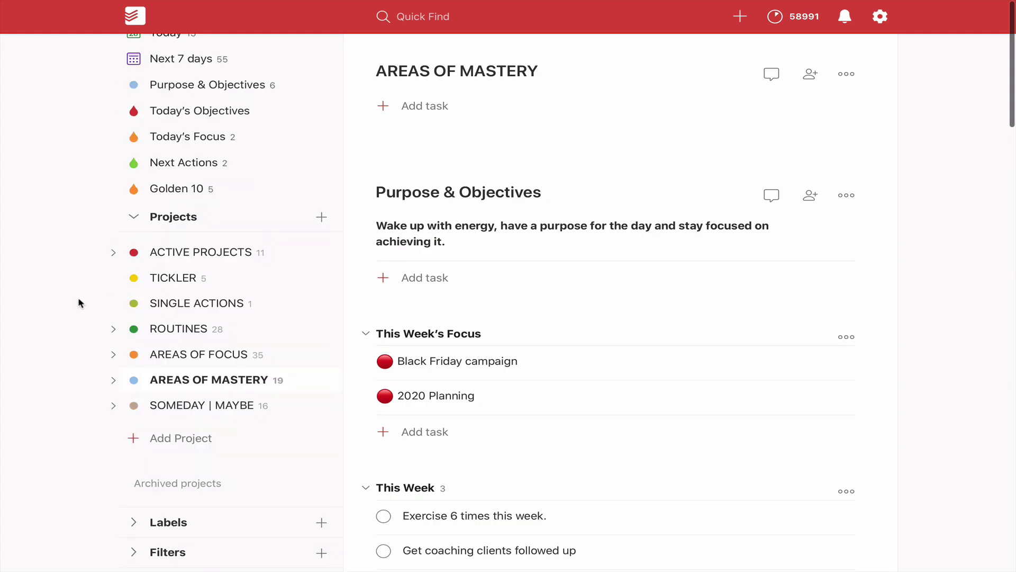
mouse_move(200, 252)
scroll(107, 224, up, 2)
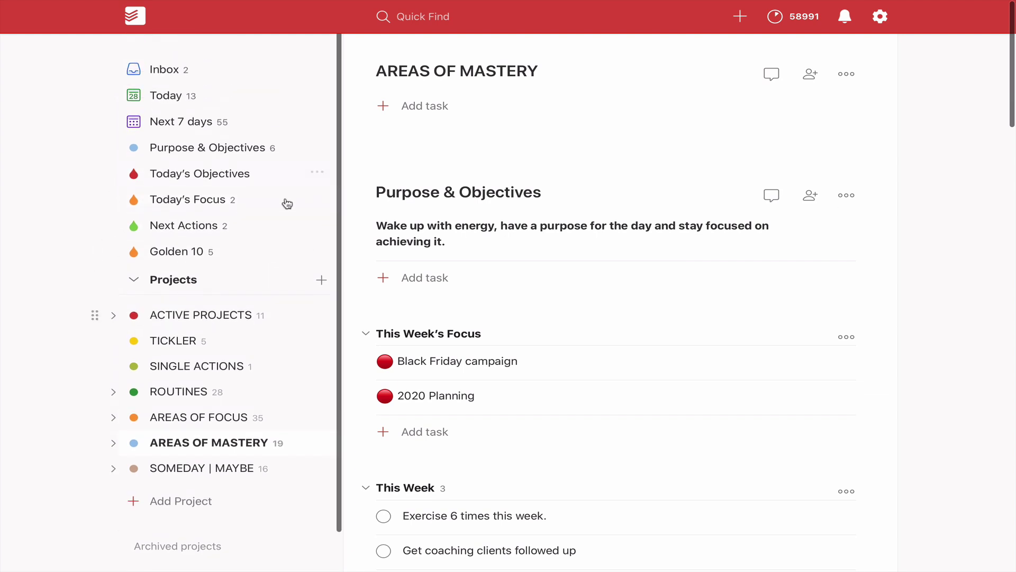